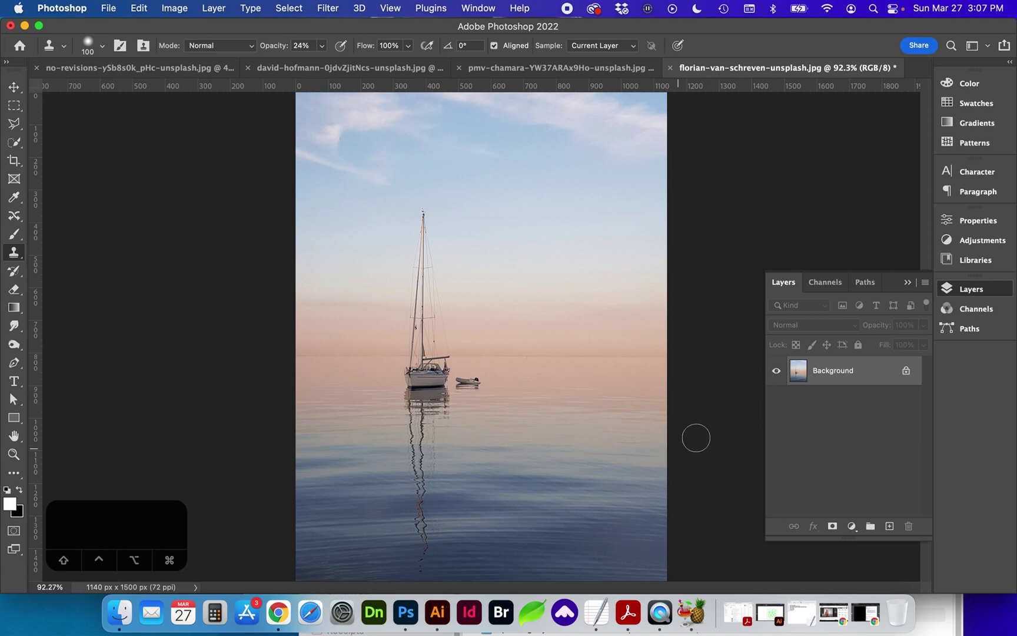
# Step: Duplicate the Background layer to create a Background copy layer above it
pyautogui.moveTo(859, 373); pyautogui.dragTo(891, 527)
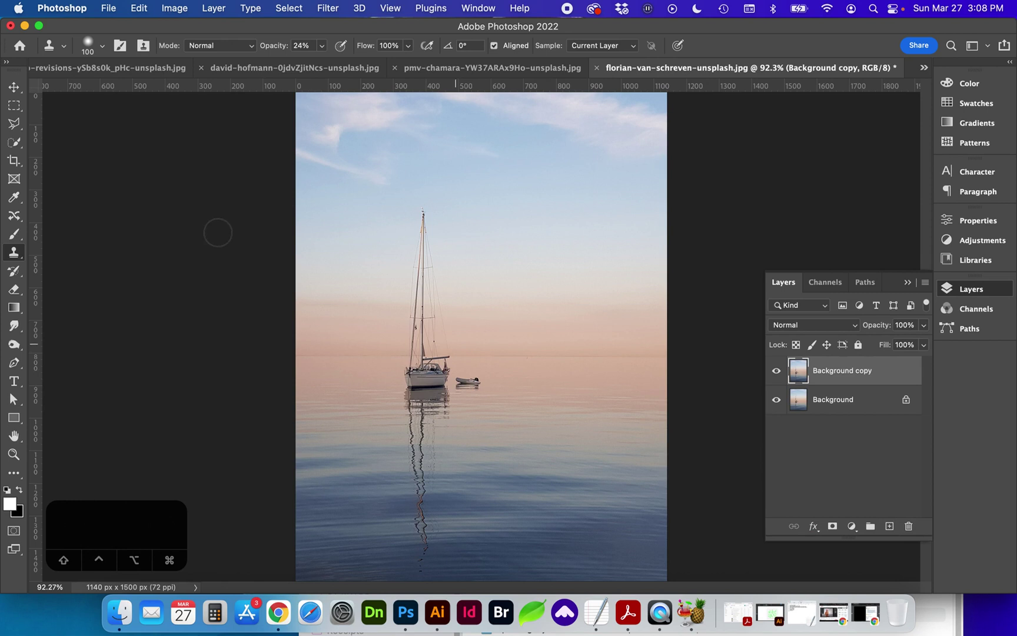
# Step: Draw a closed polygonal lasso outline around the sailboat, dinghy and full reflection
pyautogui.press('l')
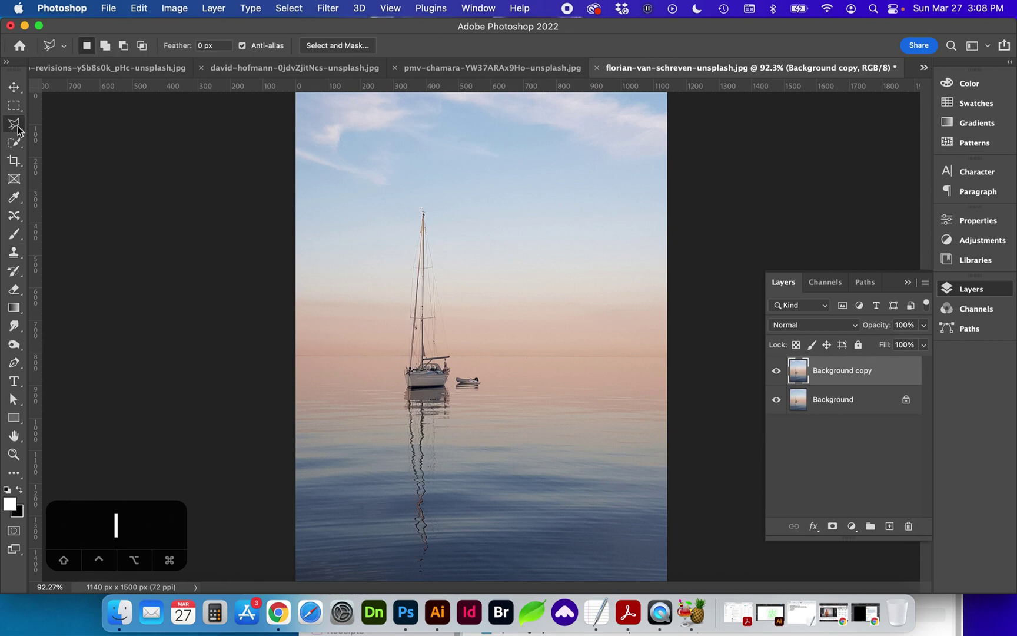
pyautogui.click(400, 182)
pyautogui.click(373, 328)
pyautogui.click(383, 472)
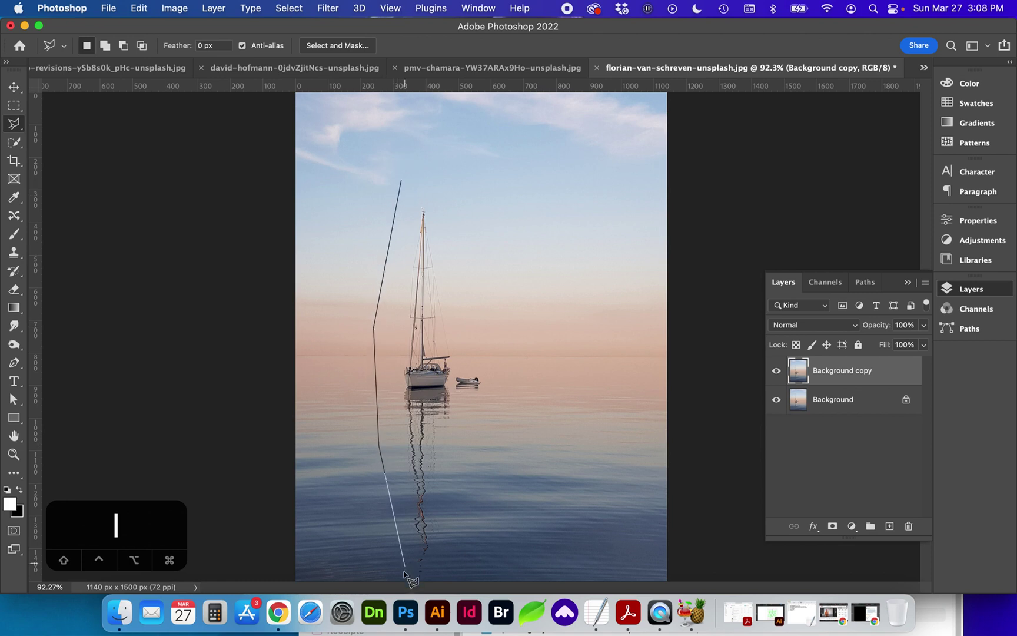
pyautogui.click(447, 581)
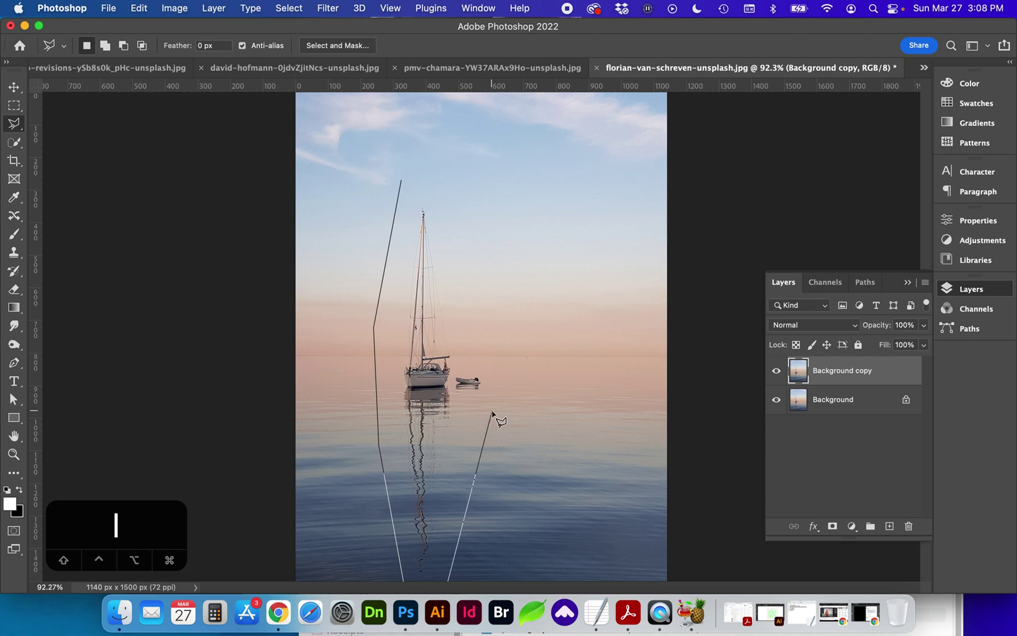
pyautogui.click(518, 350)
pyautogui.click(468, 249)
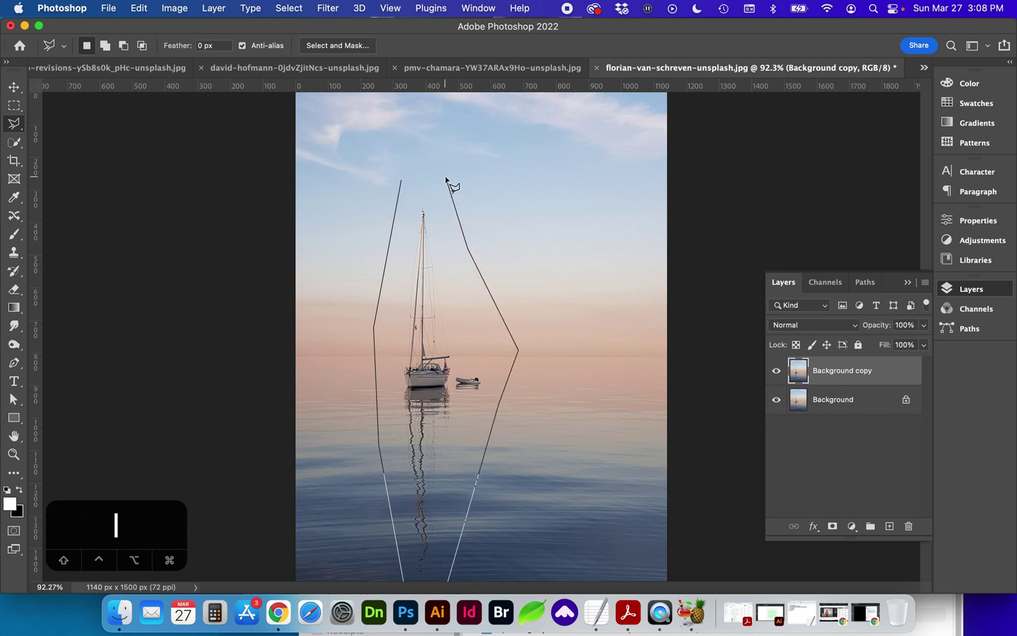
pyautogui.click(402, 181)
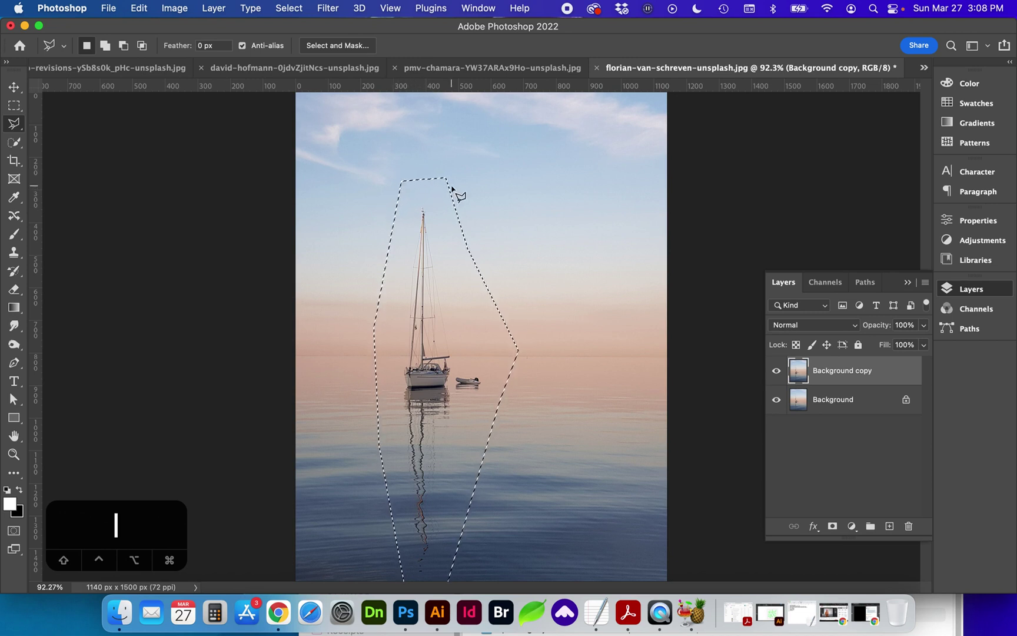
# Step: Feather the boat selection by a 10 pixel radius
pyautogui.click(289, 9)
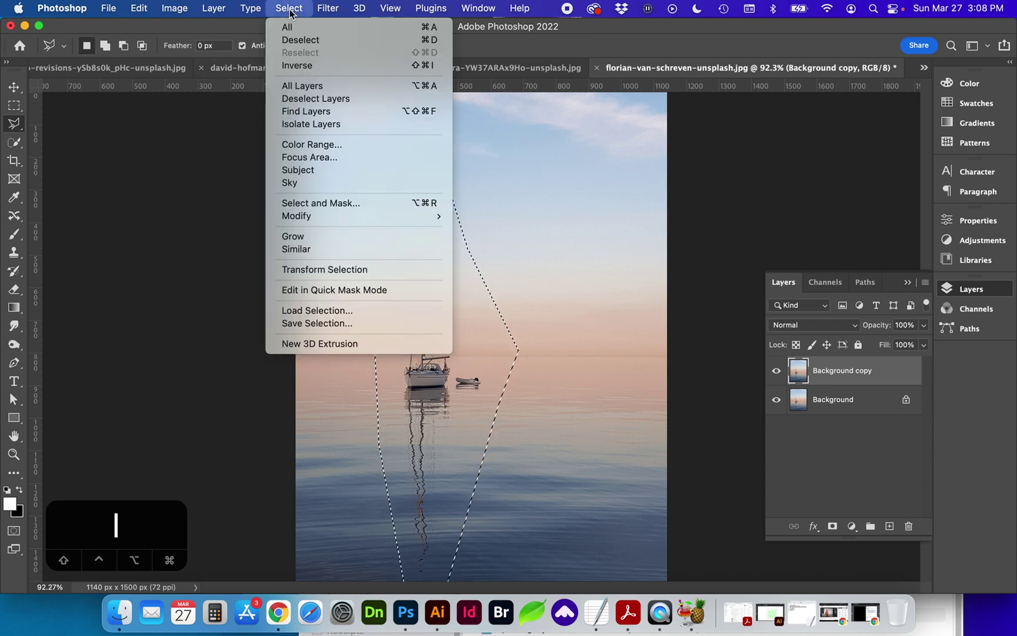
pyautogui.moveTo(322, 216)
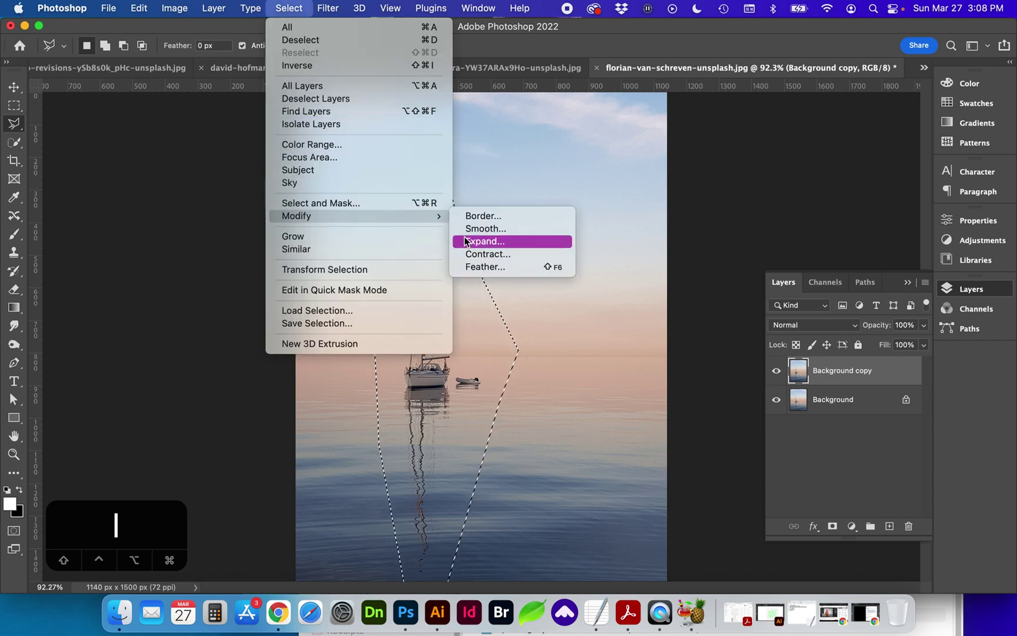
pyautogui.click(471, 267)
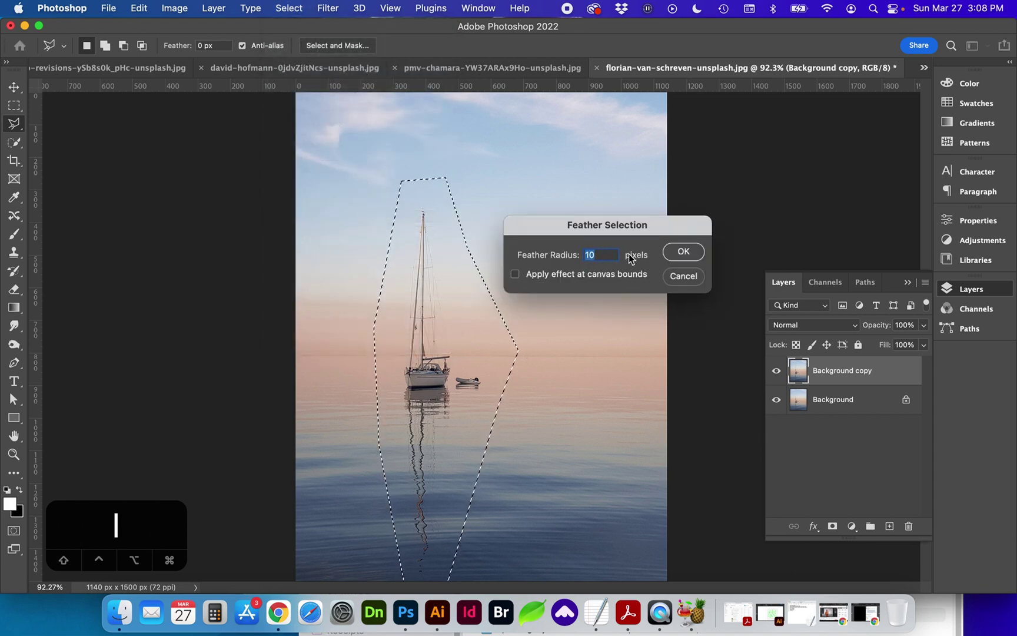
pyautogui.click(682, 251)
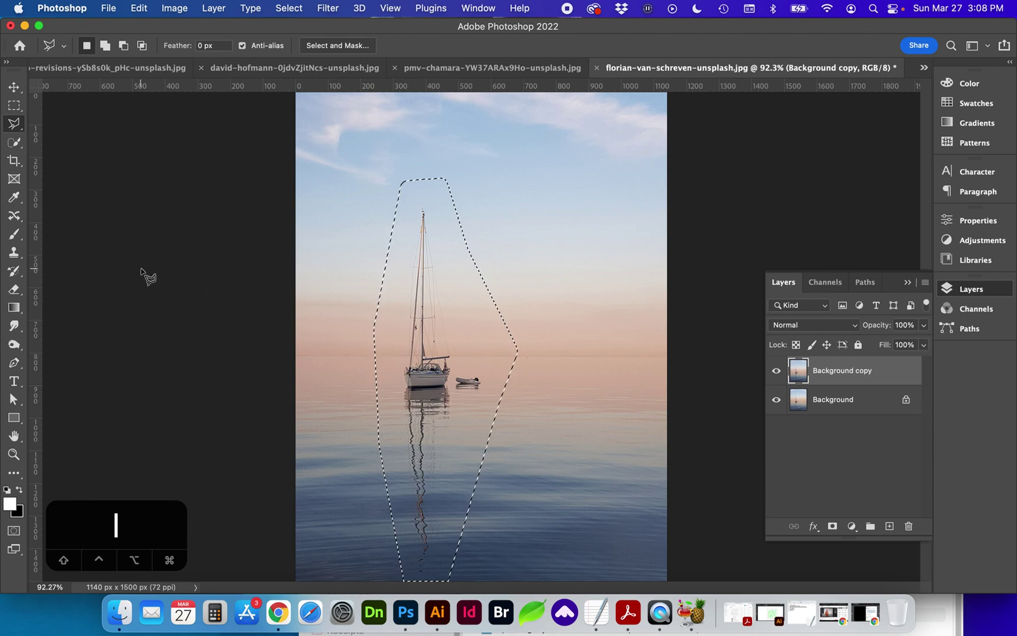
# Step: Switch to the Content-Aware Move Tool from the healing tools group
pyautogui.click(13, 217)
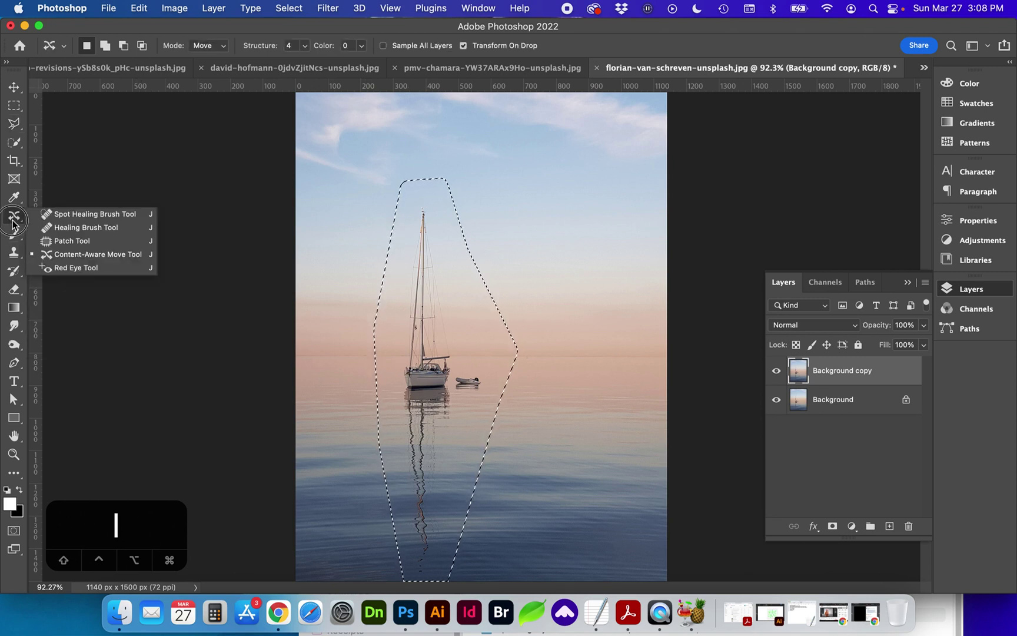
pyautogui.moveTo(13, 223)
pyautogui.mouseDown()
pyautogui.moveTo(88, 258)
pyautogui.moveTo(89, 213)
pyautogui.moveTo(90, 255)
pyautogui.mouseUp()
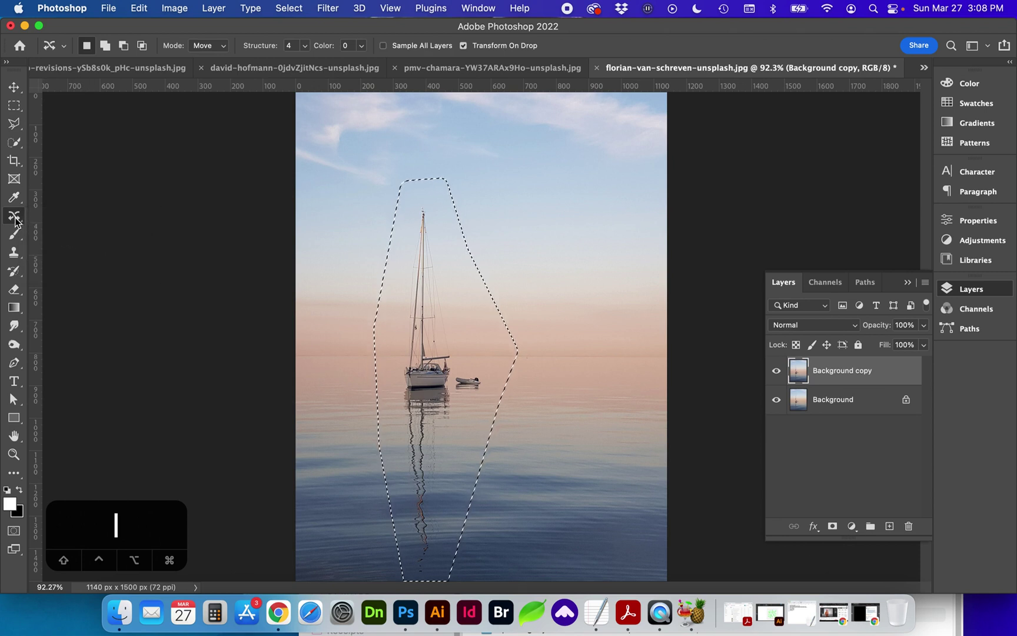
pyautogui.press('j')
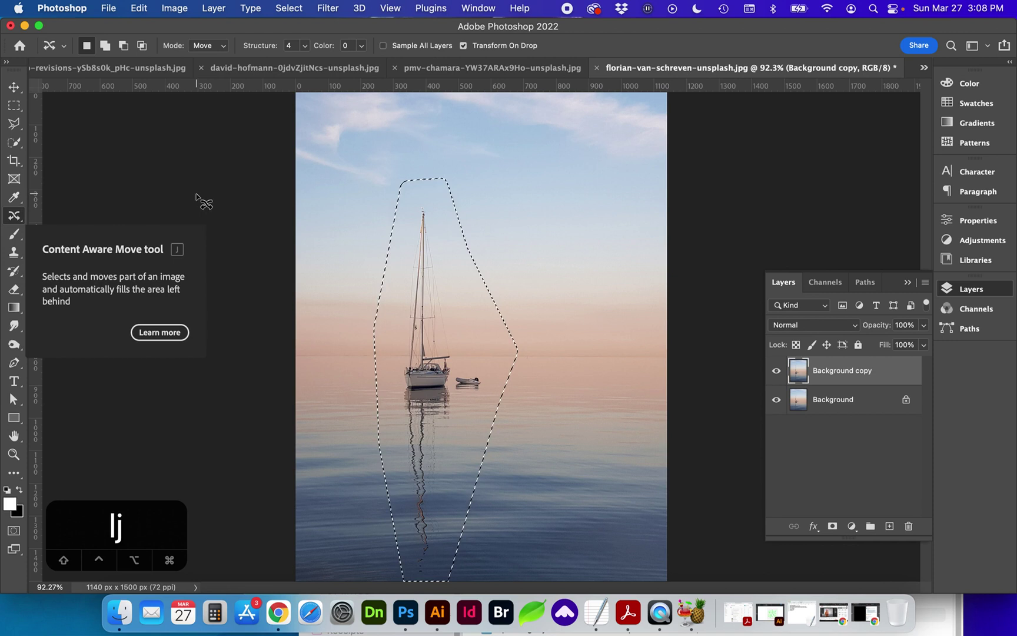
pyautogui.hotkey('shift', 'j')
pyautogui.hotkey('shift', 'j')
pyautogui.hotkey('shift', 'j')
pyautogui.hotkey('shift', 'j')
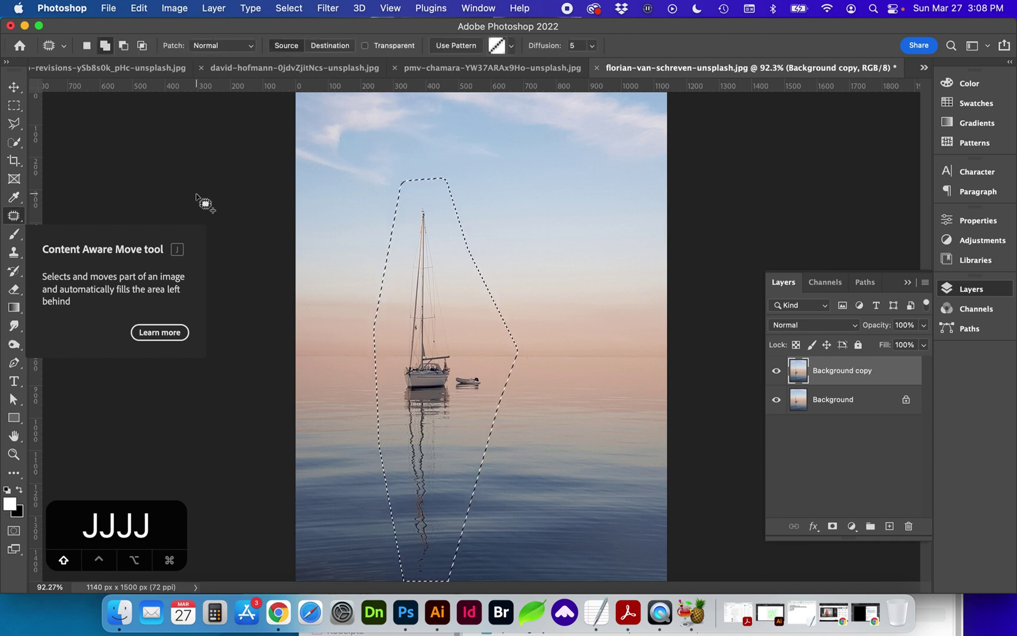
pyautogui.hotkey('shift', 'j')
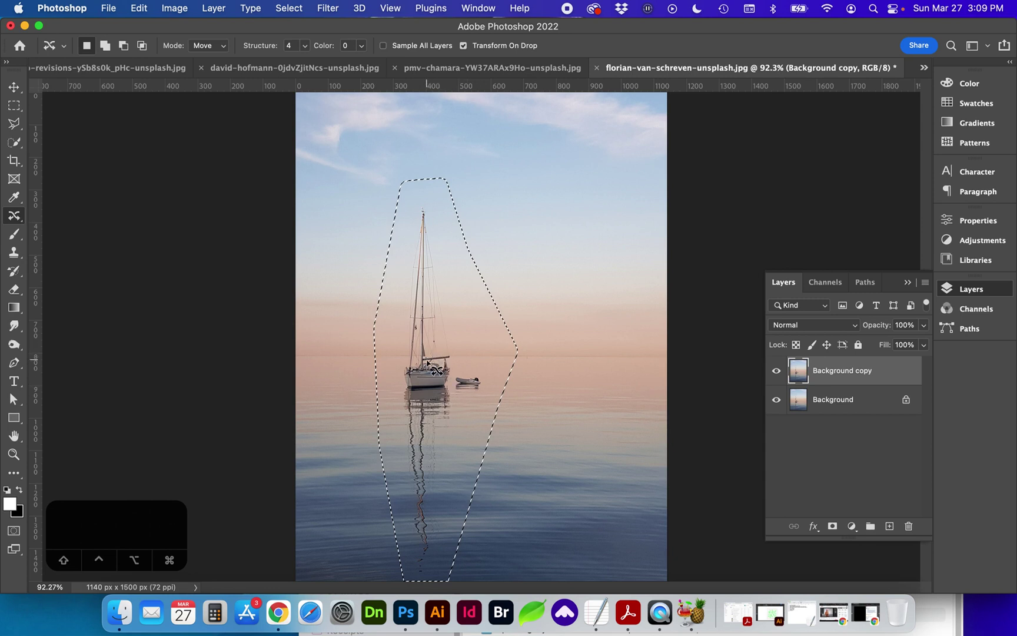
# Step: Drag the boat and reflection right to the centre, commit the content-aware move, and deselect
pyautogui.moveTo(429, 363); pyautogui.dragTo(478, 364)
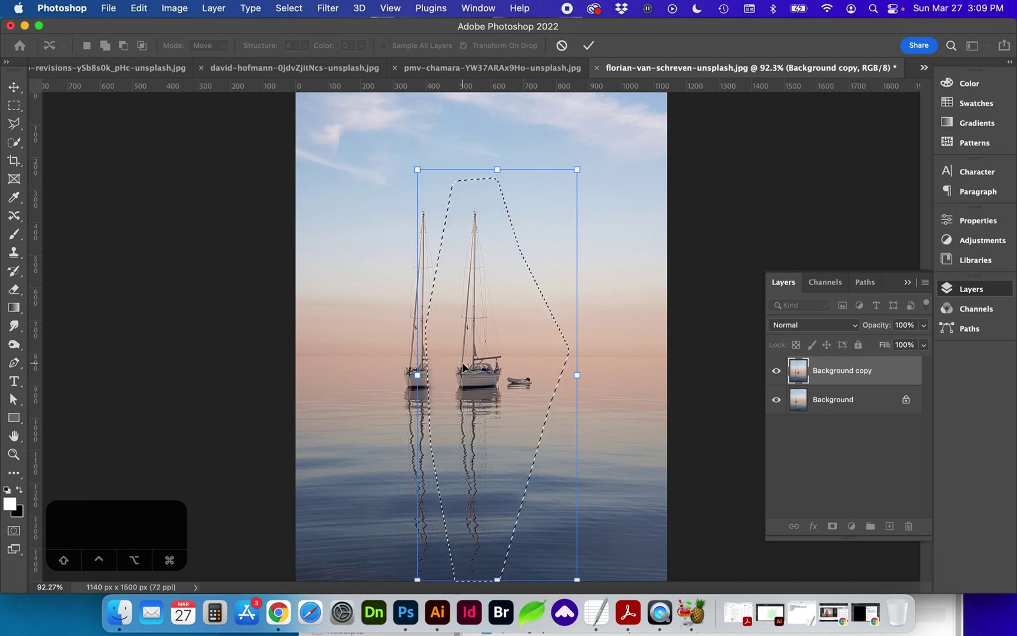
pyautogui.press('Return')
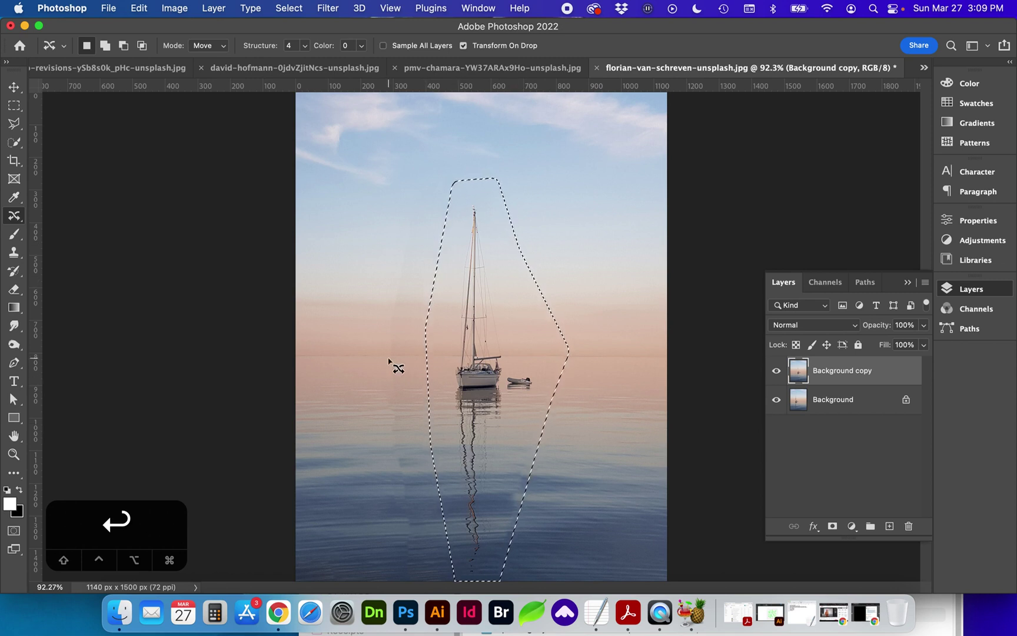
pyautogui.press('super+d')
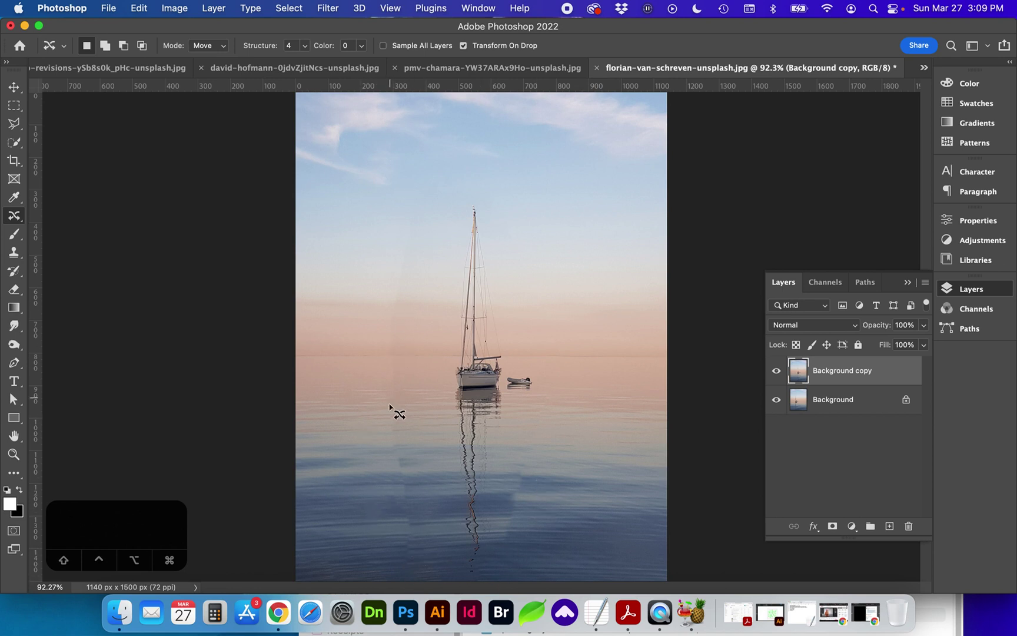
# Step: Clone over the sky seam with the Clone Stamp, sampling clean sky nearby
pyautogui.click(12, 254)
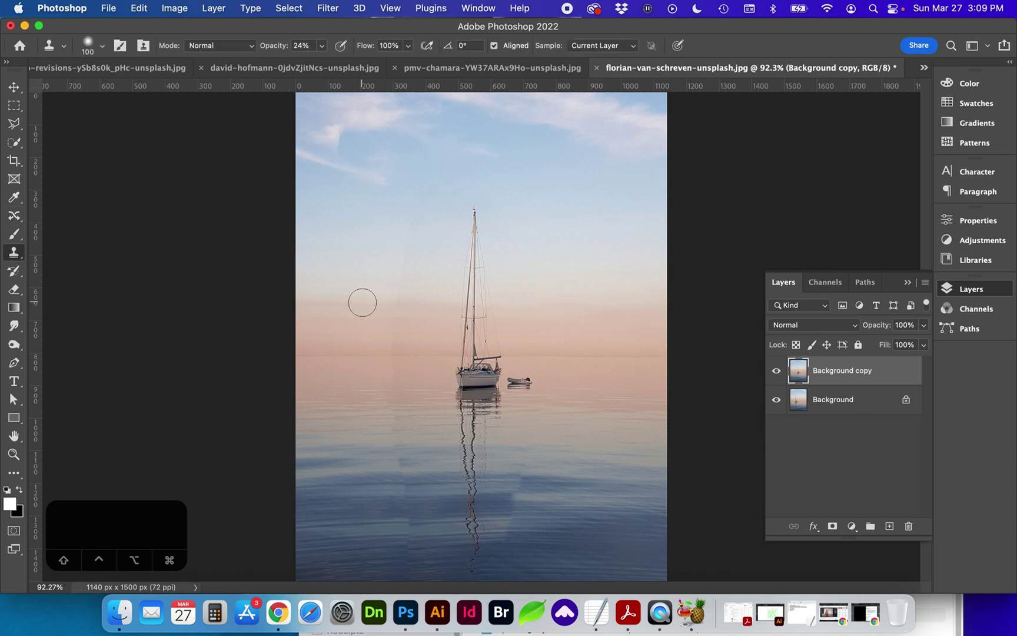
pyautogui.keyDown('alt'); pyautogui.click(365, 302); pyautogui.keyUp('alt')
pyautogui.click(397, 304)
# Step: At 75% opacity, clone over the seams running down the water
pyautogui.click(322, 50)
pyautogui.moveTo(341, 57); pyautogui.dragTo(355, 60)
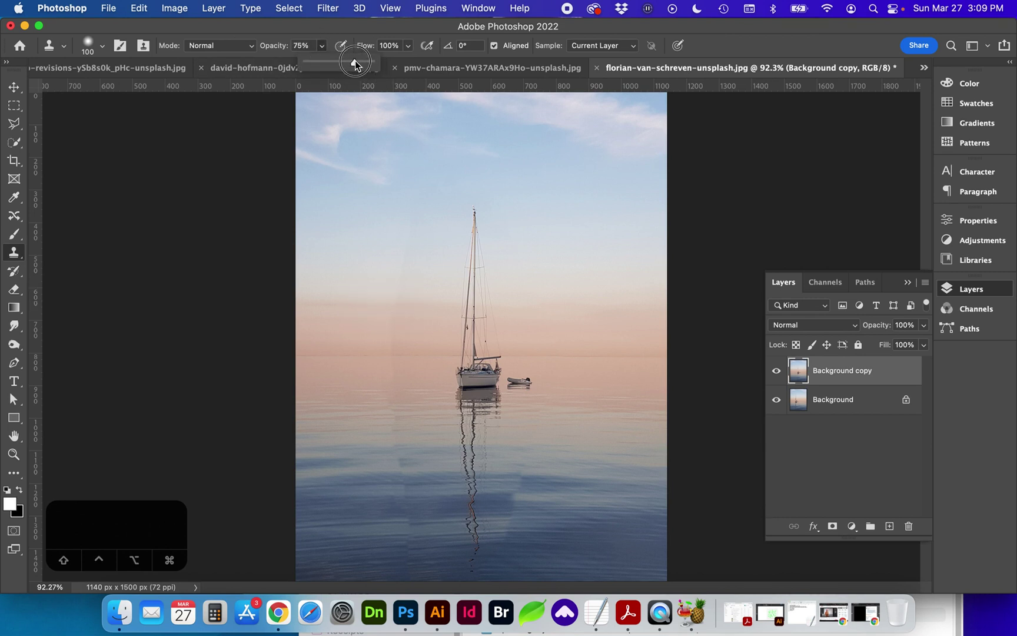
pyautogui.keyDown('alt'); pyautogui.click(361, 303); pyautogui.keyUp('alt')
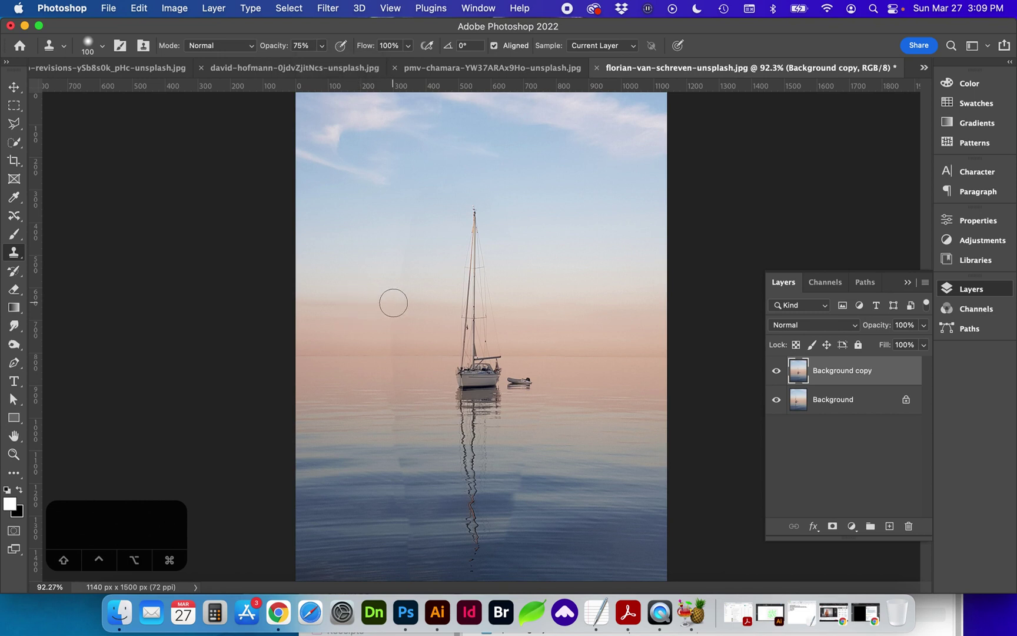
pyautogui.moveTo(398, 415); pyautogui.dragTo(418, 559)
pyautogui.keyDown('alt'); pyautogui.click(580, 457); pyautogui.keyUp('alt')
pyautogui.moveTo(535, 453); pyautogui.dragTo(512, 545)
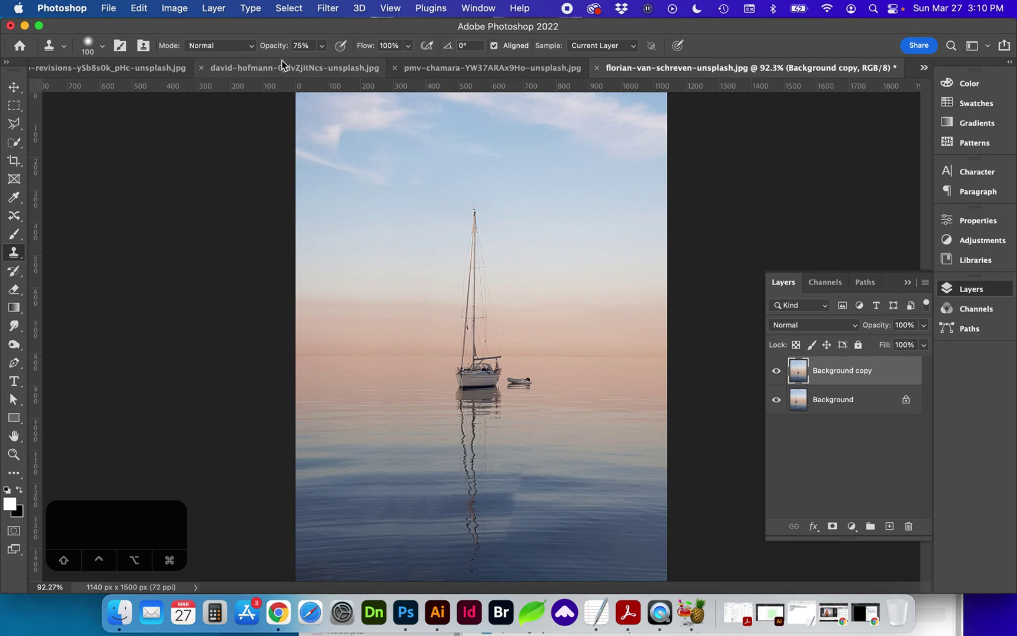
# Step: Set the Clone Stamp to 41% opacity and 13% brush hardness
pyautogui.click(322, 45)
pyautogui.moveTo(323, 61); pyautogui.dragTo(299, 62)
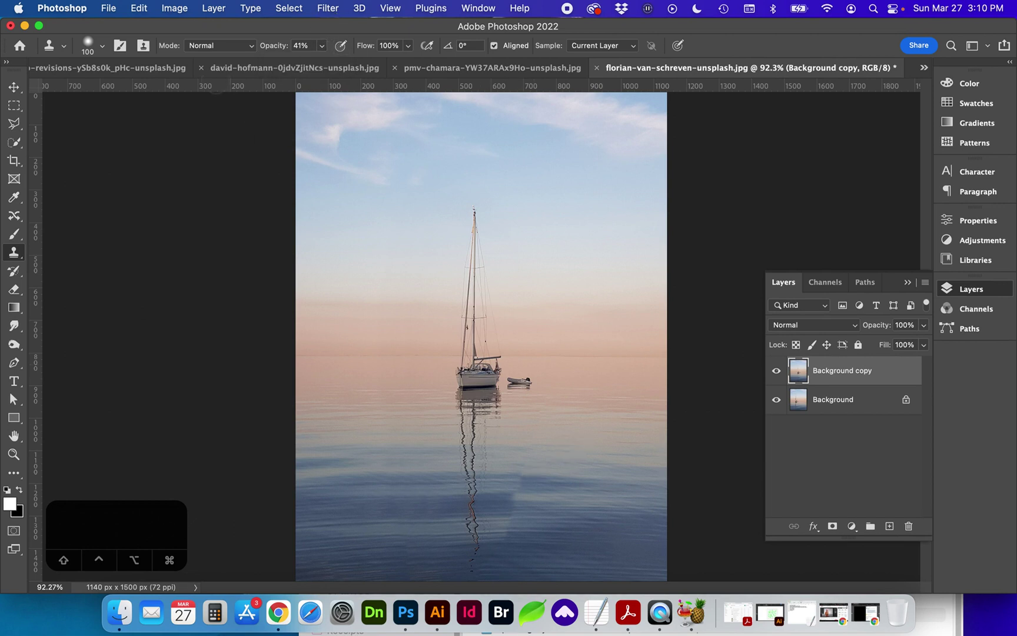
pyautogui.click(90, 46)
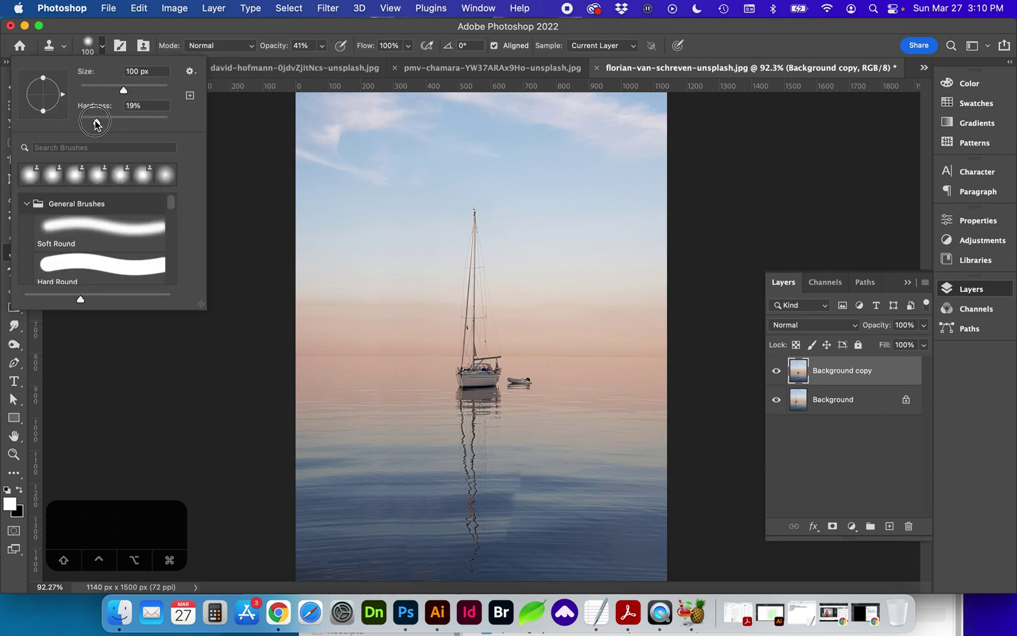
pyautogui.moveTo(96, 123); pyautogui.dragTo(92, 124)
pyautogui.click(298, 26)
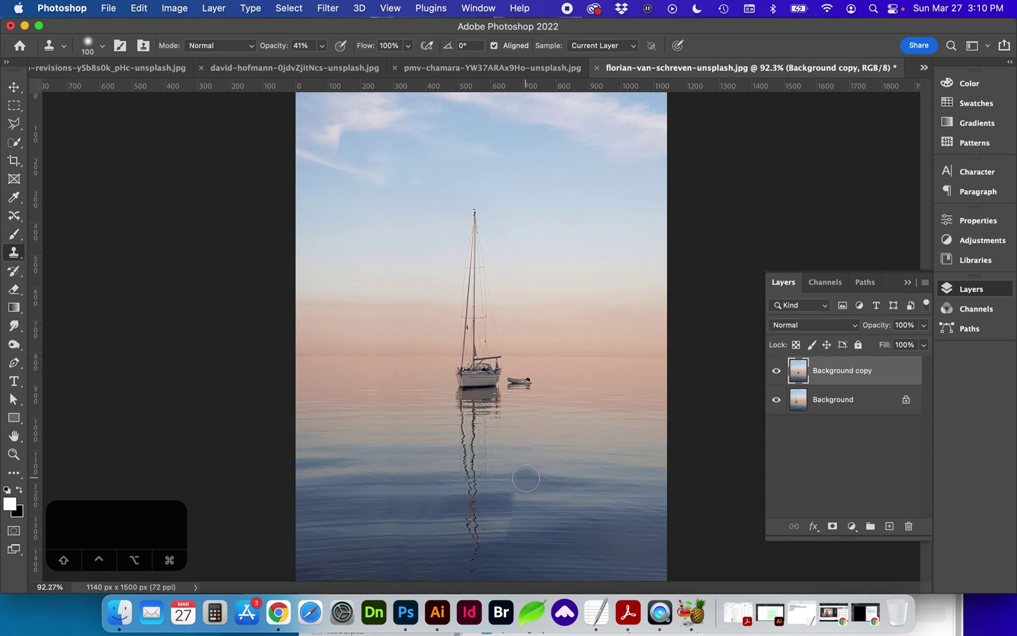
# Step: Clone over the dark water patch beside the reflection, resampling fresh water
pyautogui.moveTo(525, 477)
pyautogui.mouseDown()
pyautogui.moveTo(538, 475)
pyautogui.moveTo(516, 476)
pyautogui.moveTo(554, 492)
pyautogui.moveTo(565, 479)
pyautogui.moveTo(528, 474)
pyautogui.mouseUp()
pyautogui.keyDown('alt'); pyautogui.click(545, 500); pyautogui.keyUp('alt')
pyautogui.moveTo(527, 503)
pyautogui.mouseDown()
pyautogui.moveTo(499, 501)
pyautogui.moveTo(528, 501)
pyautogui.moveTo(469, 541)
pyautogui.moveTo(427, 529)
pyautogui.moveTo(529, 527)
pyautogui.moveTo(517, 526)
pyautogui.moveTo(560, 501)
pyautogui.moveTo(519, 503)
pyautogui.moveTo(562, 495)
pyautogui.moveTo(509, 465)
pyautogui.moveTo(558, 469)
pyautogui.moveTo(519, 469)
pyautogui.moveTo(532, 504)
pyautogui.mouseUp()
pyautogui.click(776, 372)
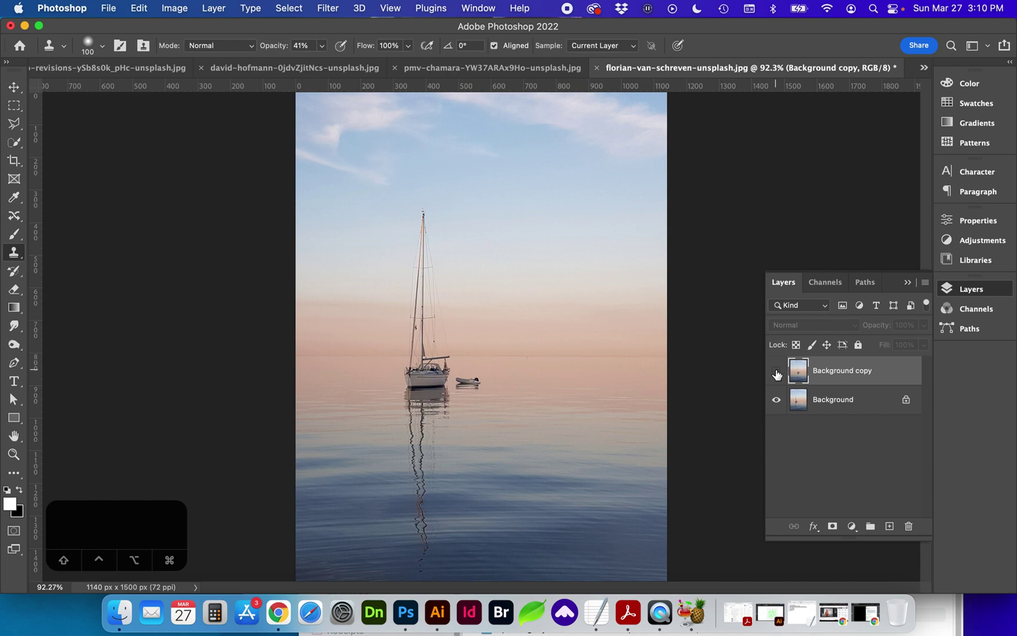
pyautogui.click(777, 372)
pyautogui.click(776, 371)
pyautogui.click(776, 372)
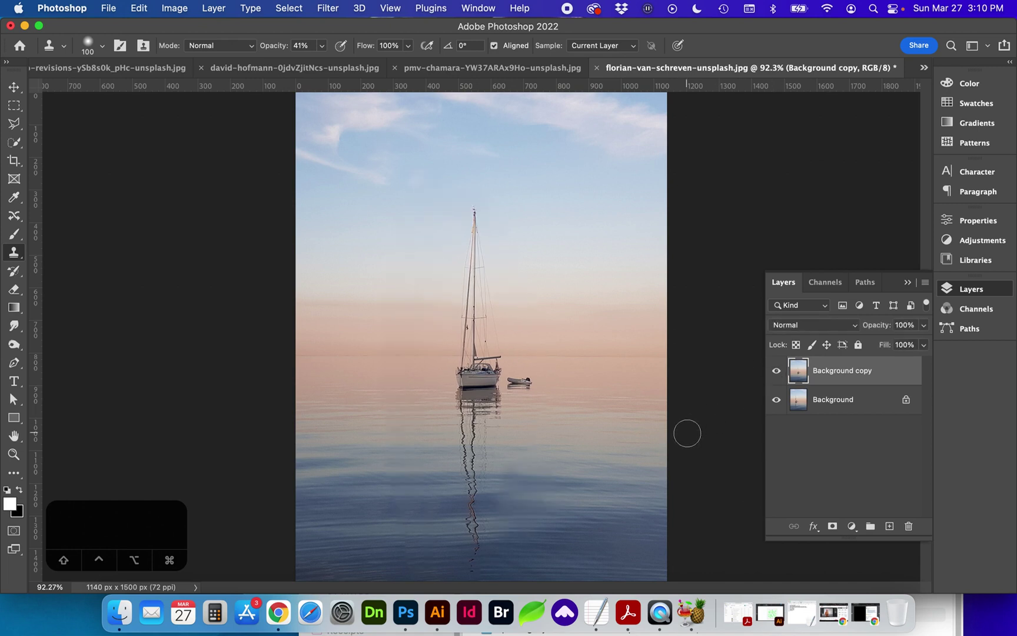